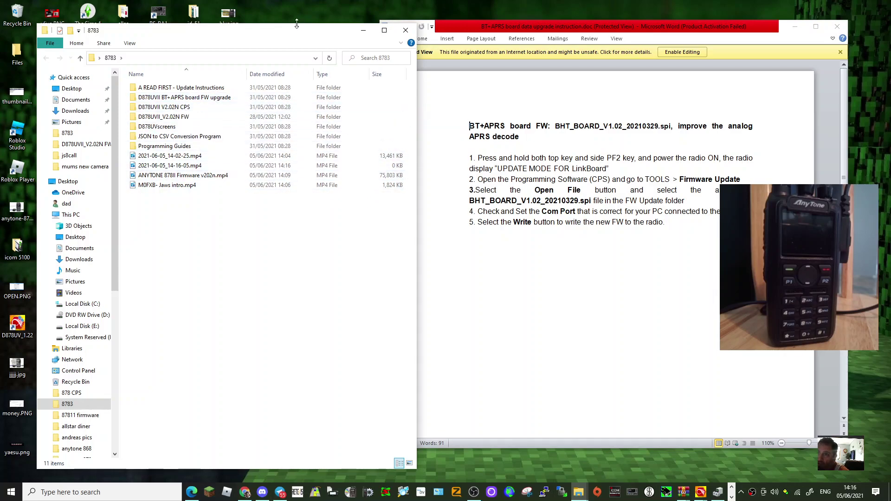
- Open the D878UVII BT+APRS board FW upgrade folder and its instruction document in Word
left_click_drag(303, 36, 285, 33)
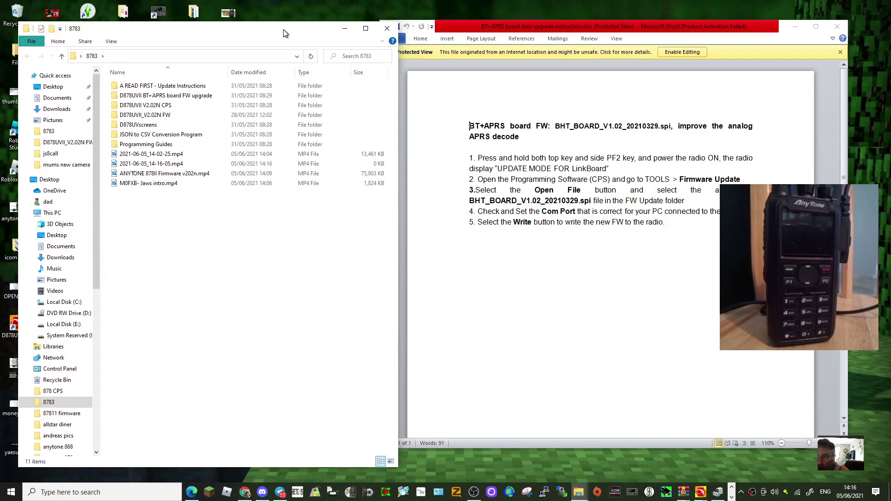
double_click(165, 96)
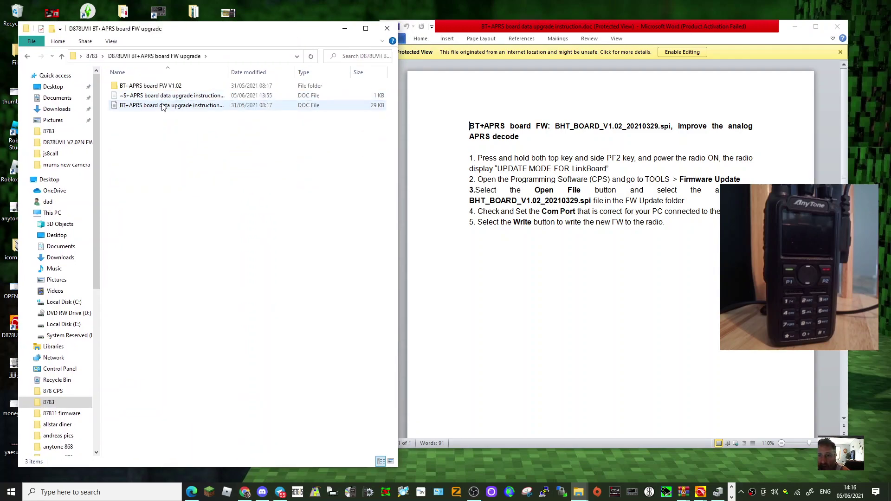
double_click(160, 108)
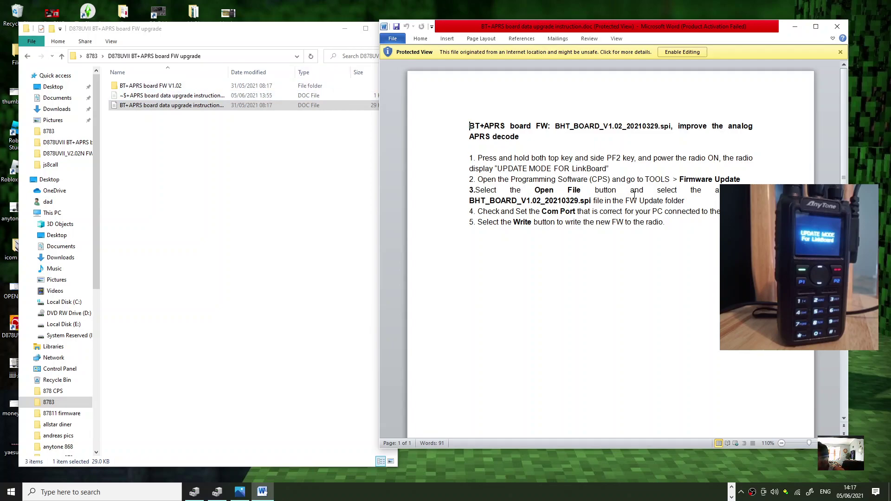
- Launch the D878UVII_2.02N programming software from the desktop
left_click(342, 30)
left_click(186, 407)
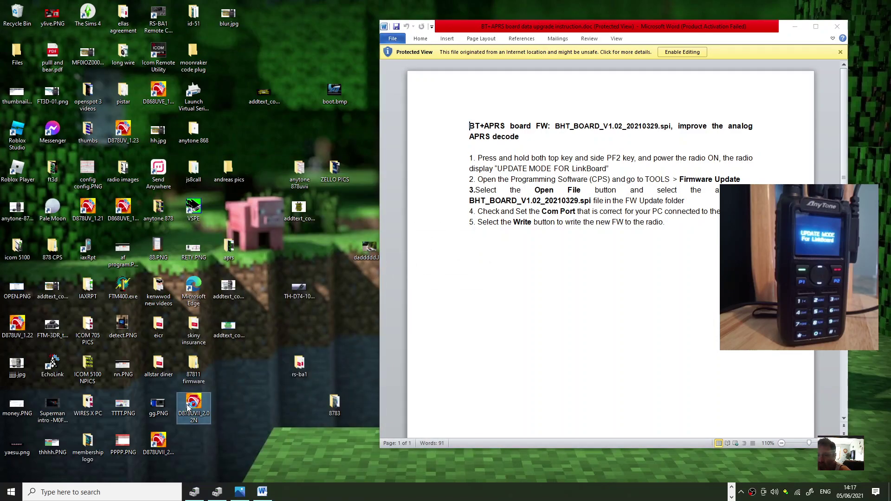
double_click(188, 407)
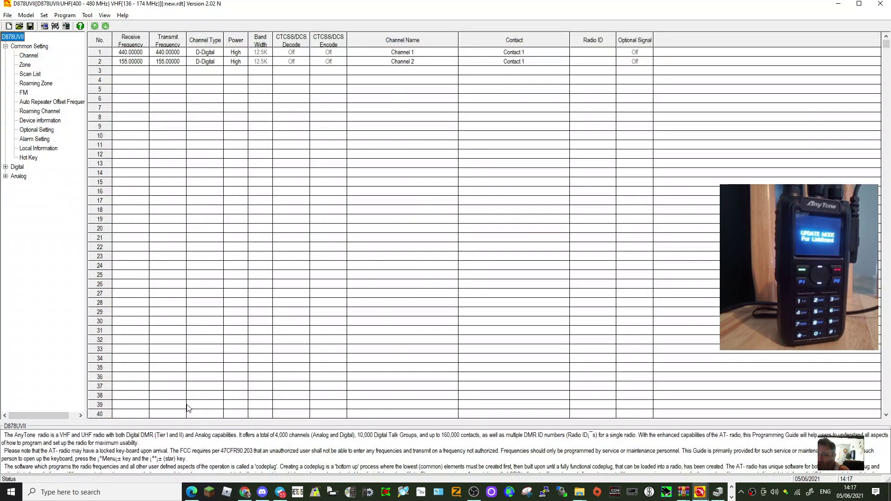
- Open the Firmware and Icon Update dialog from the Tool menu
left_click(67, 17)
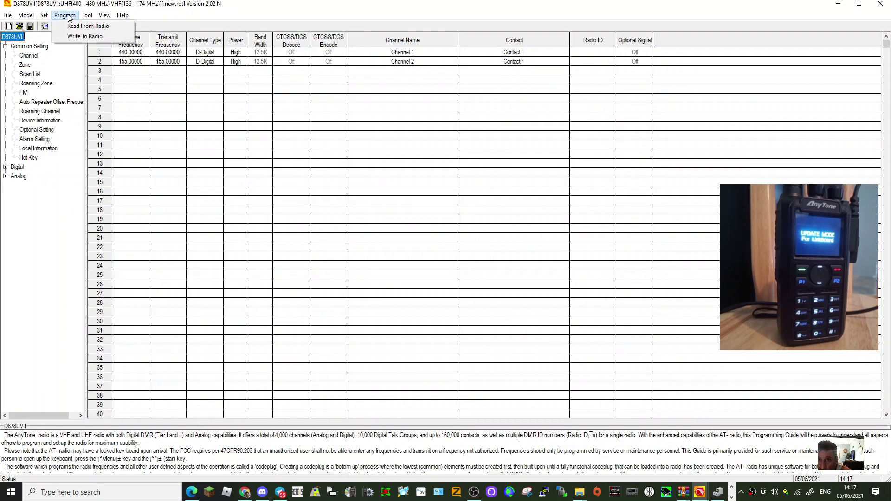
mouse_move(88, 16)
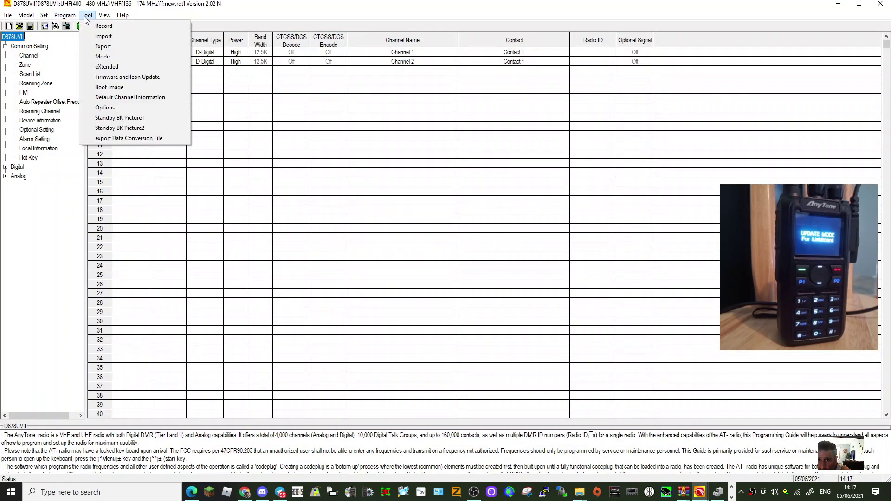
left_click(116, 78)
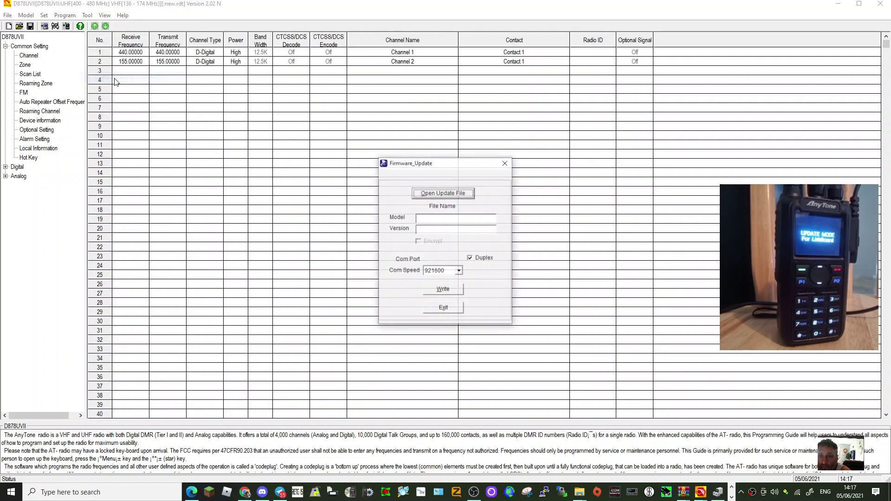
- Load BHT_BOARD_V1.02_20210329.spi from the BT+APRS board FW V1.02 folder as the update file
left_click(447, 200)
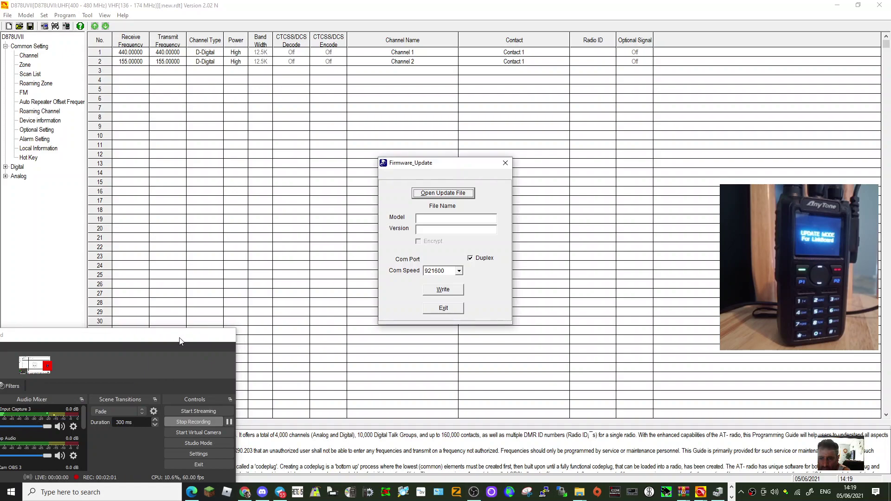
left_click(435, 195)
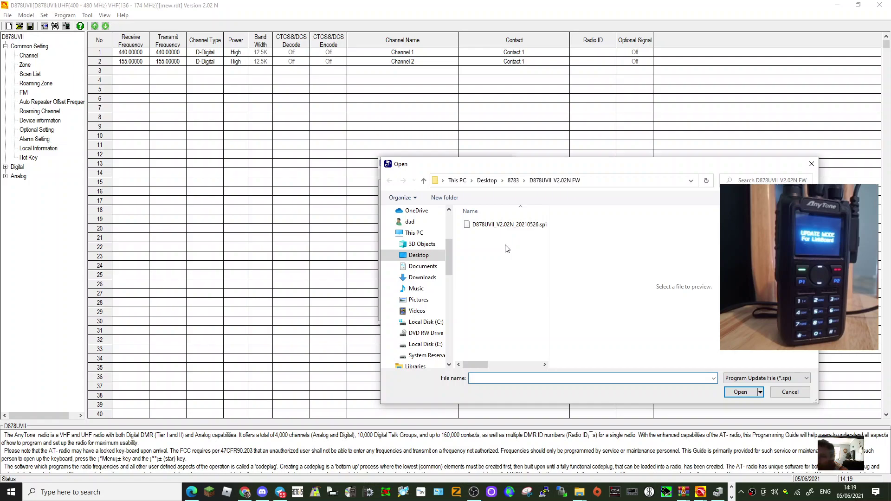
left_click_drag(450, 268, 450, 241)
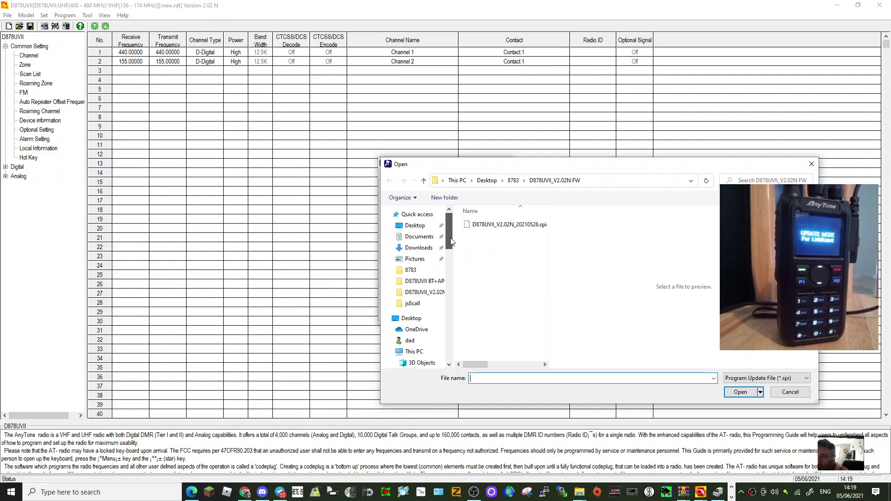
left_click(421, 283)
double_click(482, 226)
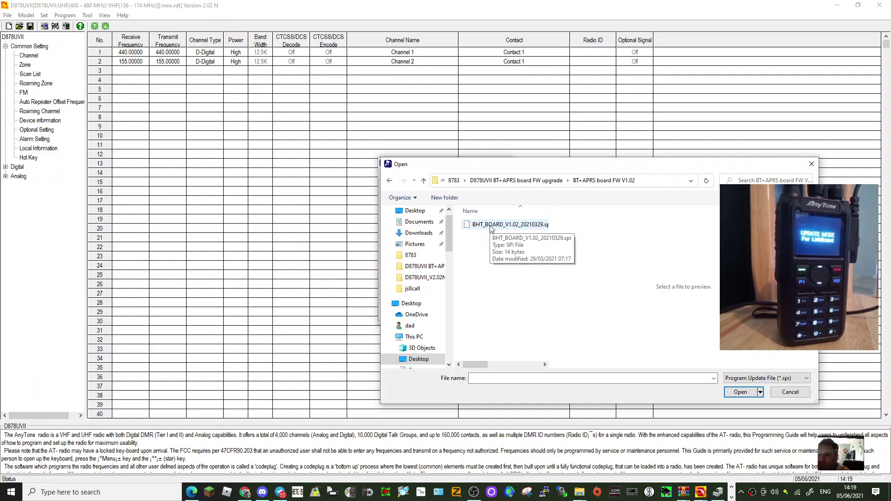
double_click(491, 225)
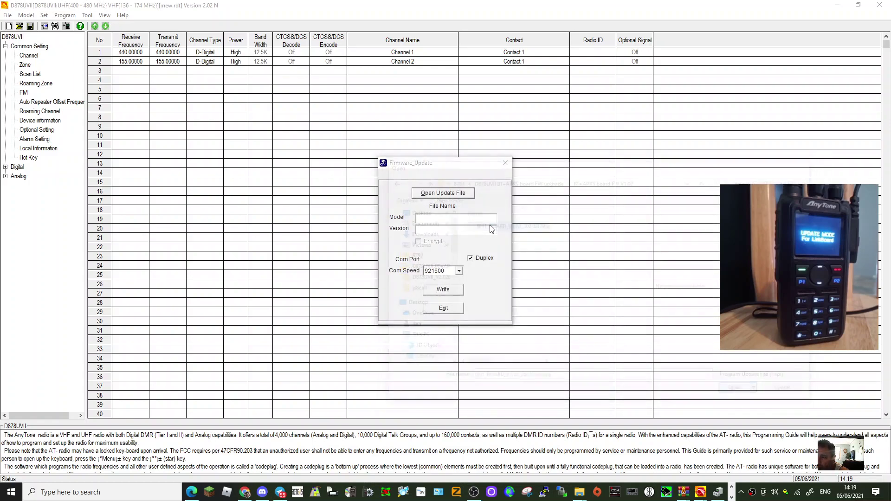
- Attempt the firmware write, dismiss the Open Comport Failed error, and exit the update dialog
left_click(457, 273)
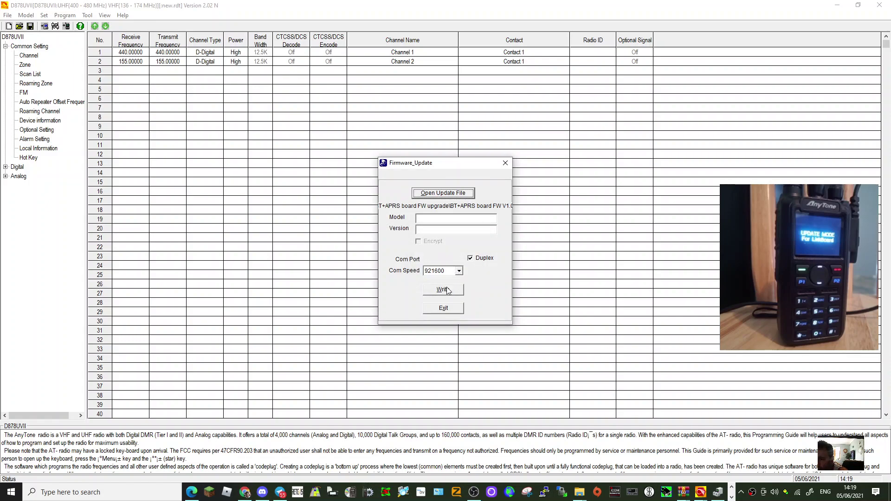
left_click(447, 291)
left_click(456, 274)
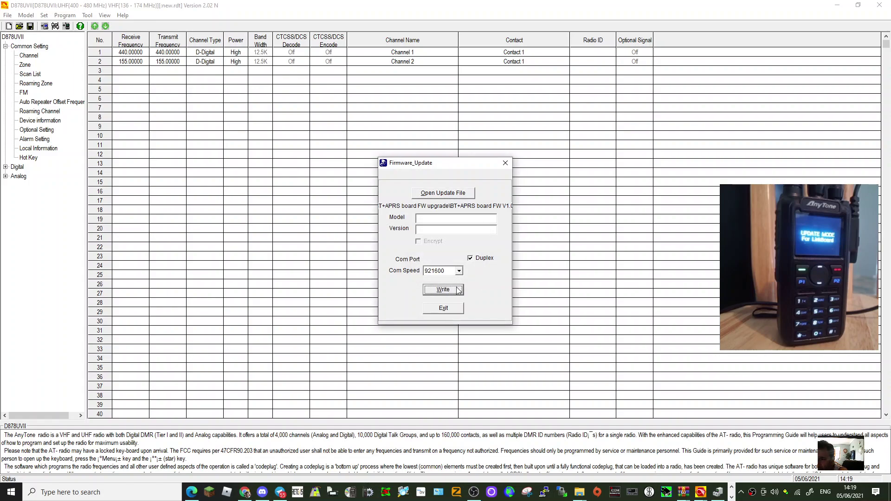
left_click(42, 16)
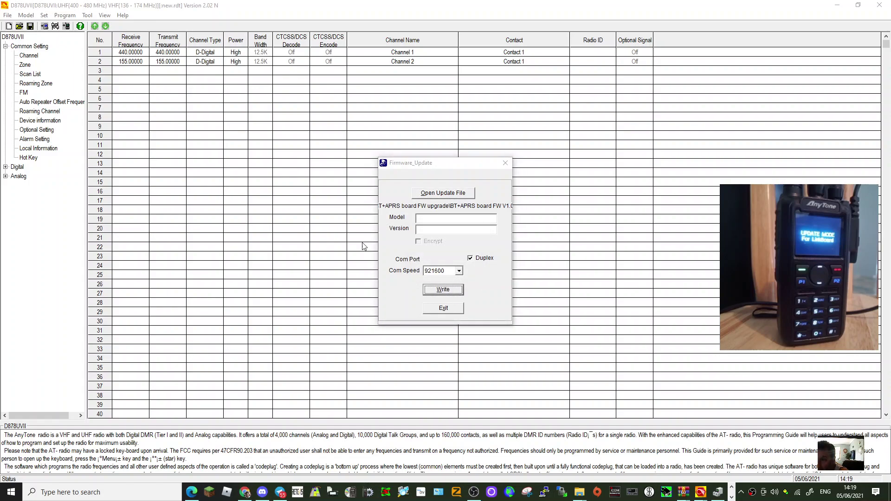
left_click(440, 312)
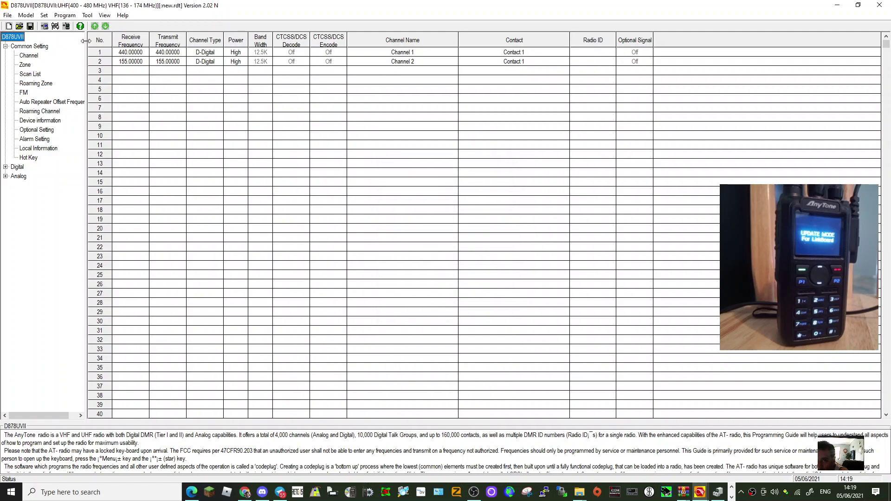
- Set the radio's communication port to COM5
left_click(44, 15)
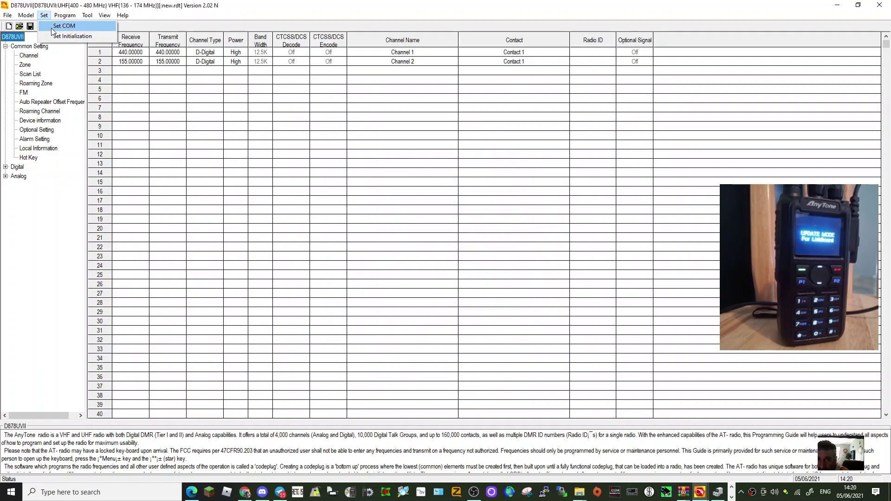
left_click(50, 28)
left_click(427, 230)
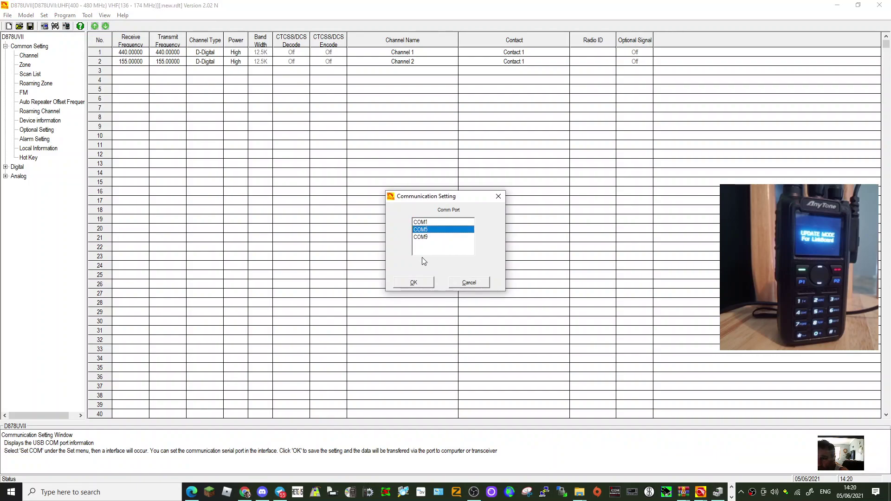
left_click(414, 282)
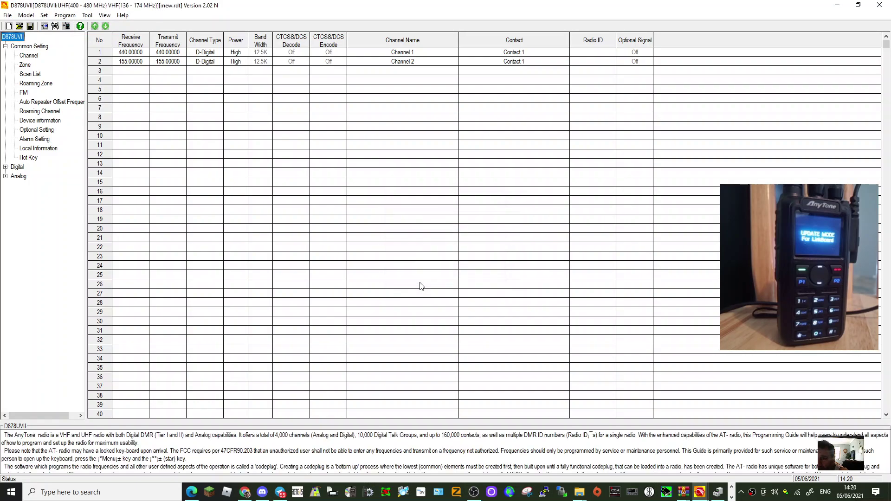
right_click(9, 497)
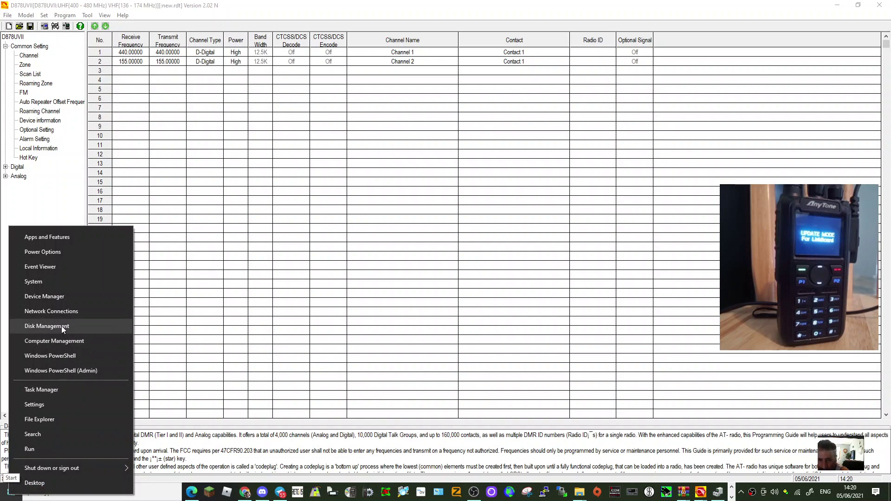
left_click(45, 296)
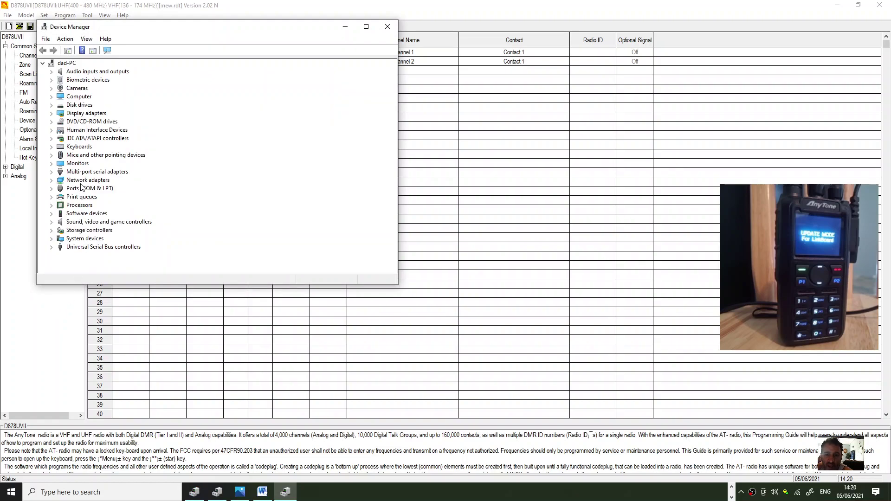
double_click(81, 188)
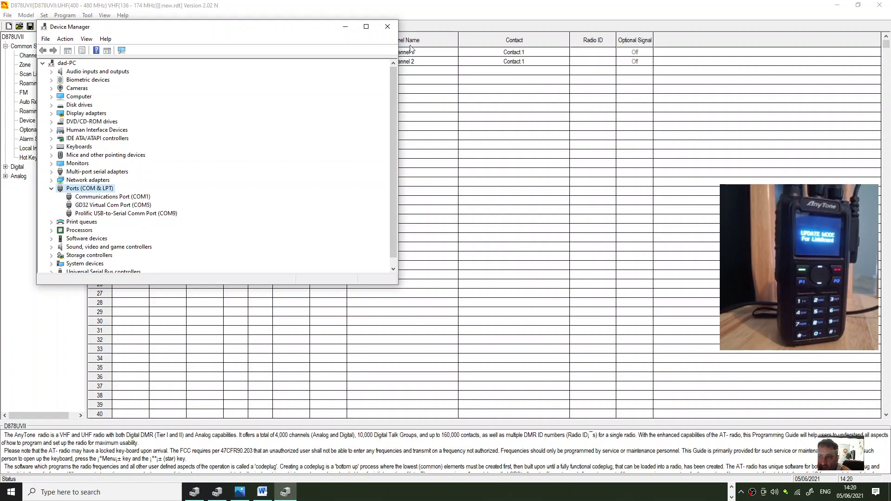
- Back in CPS, confirm COM5 as the radio's communication port
left_click(346, 27)
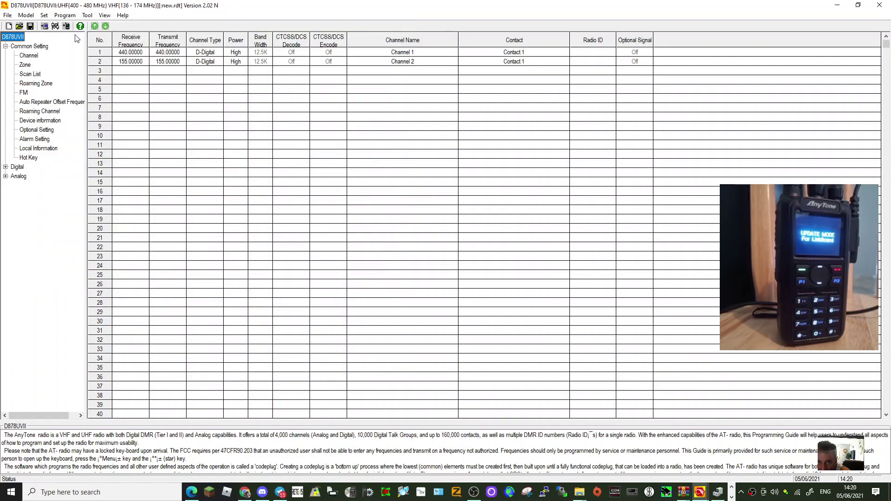
left_click(44, 15)
left_click(58, 26)
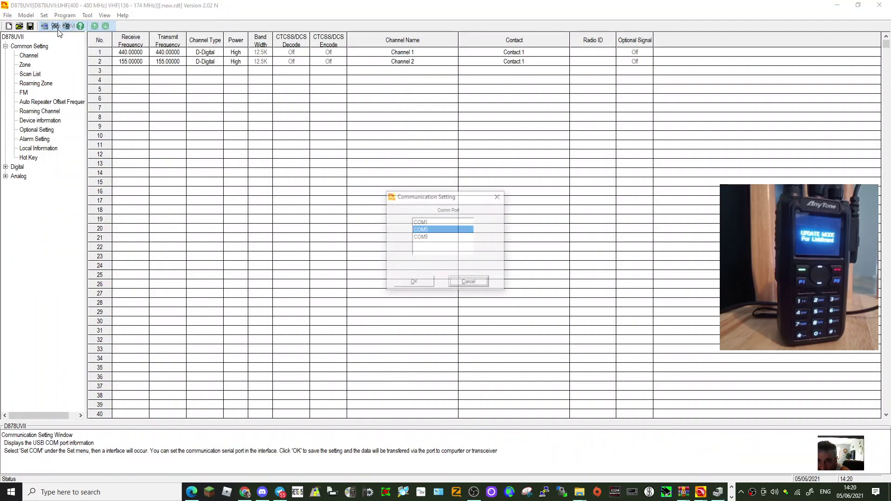
left_click(408, 284)
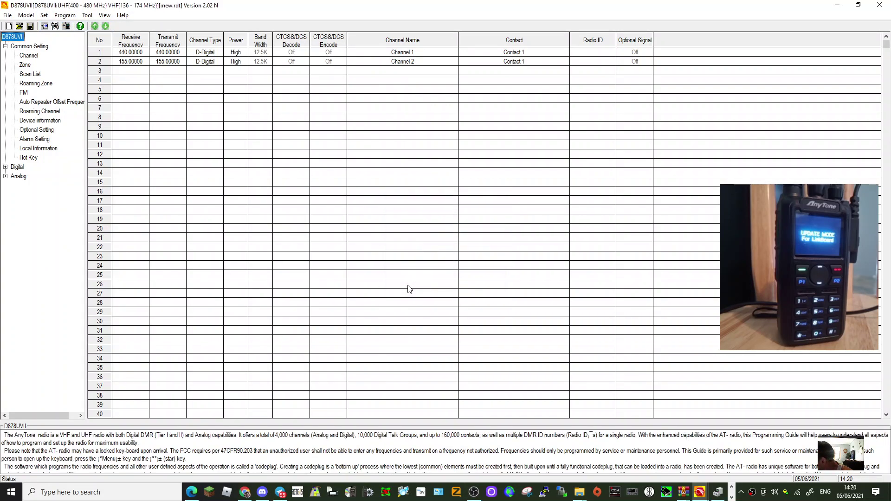
- Reopen Firmware and Icon Update and load the BHT_BOARD_V1.02 firmware file
left_click(88, 15)
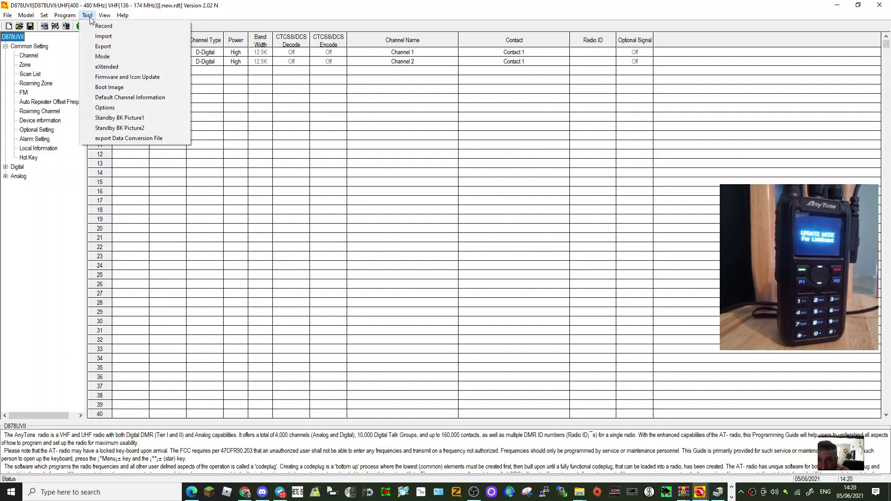
left_click(121, 77)
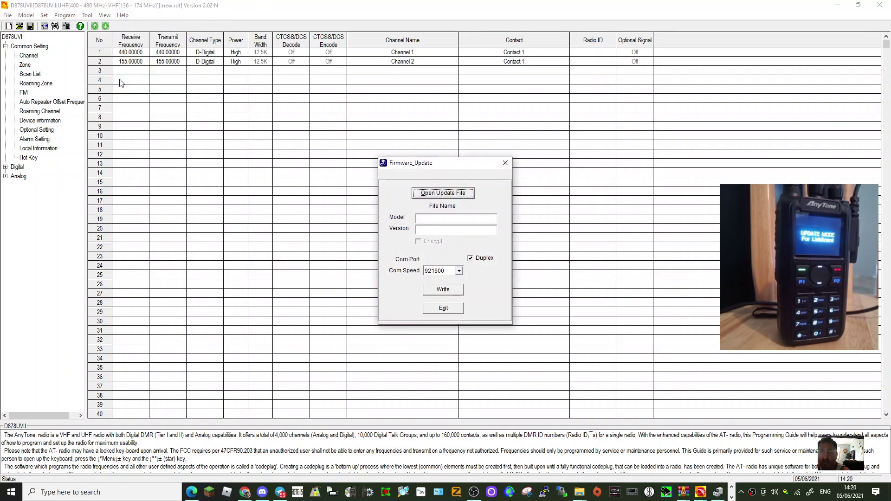
left_click(443, 193)
double_click(501, 225)
left_click(458, 274)
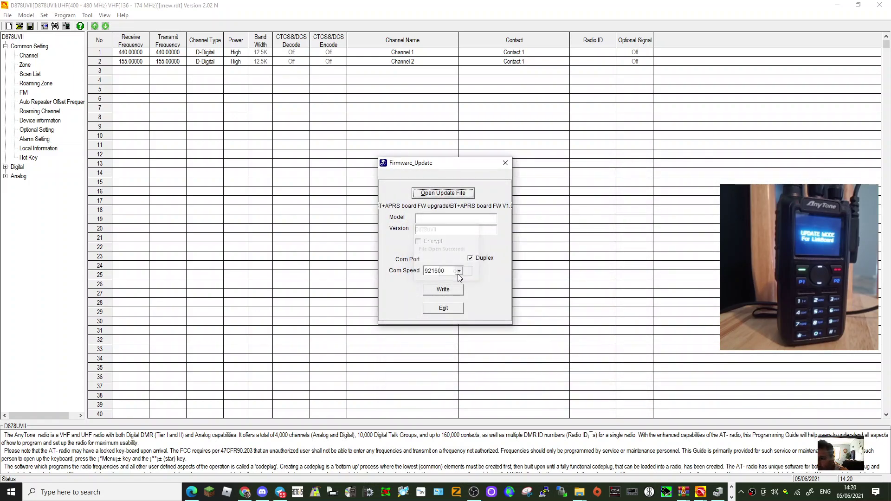
- Write the board firmware to the radio and acknowledge the Write Complete message
left_click(449, 294)
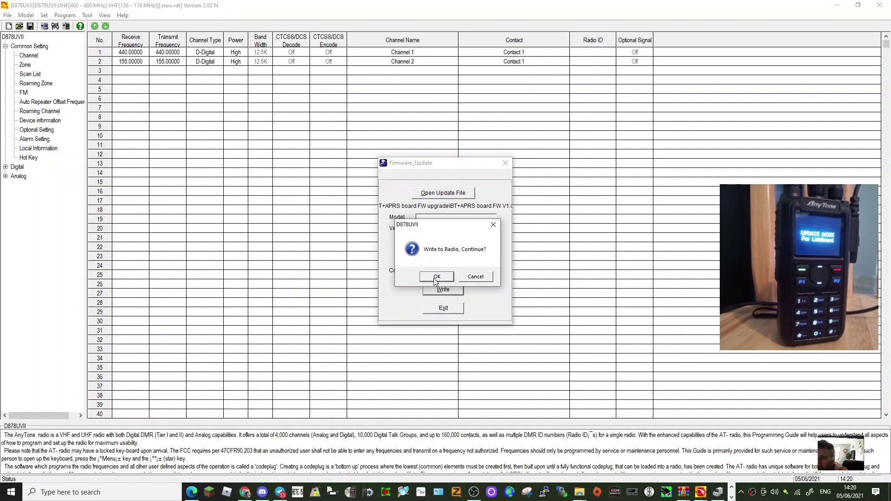
left_click(435, 278)
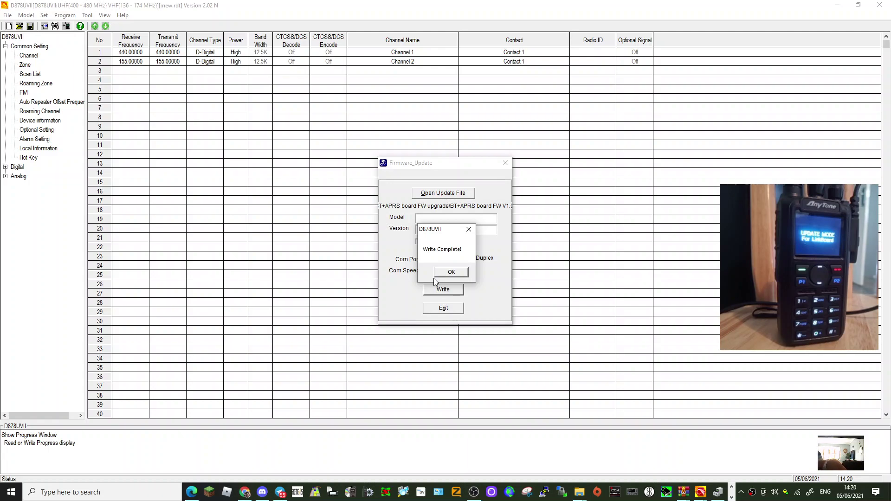
left_click(456, 273)
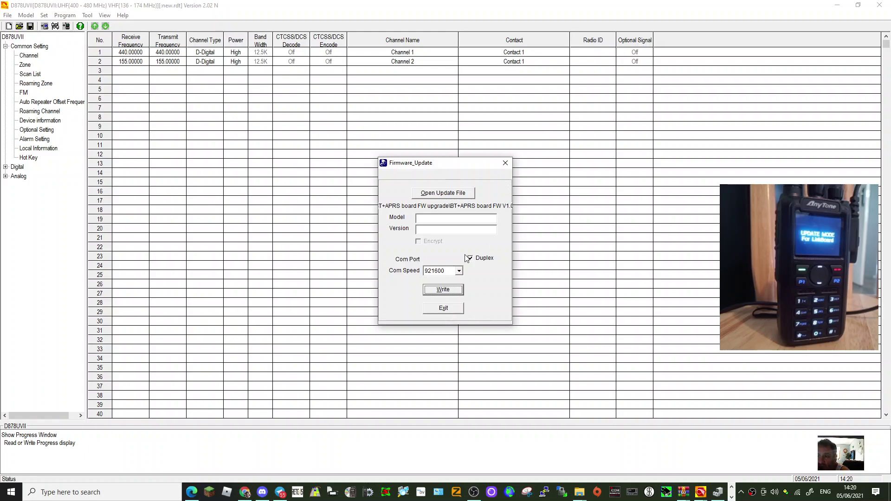
left_click(506, 164)
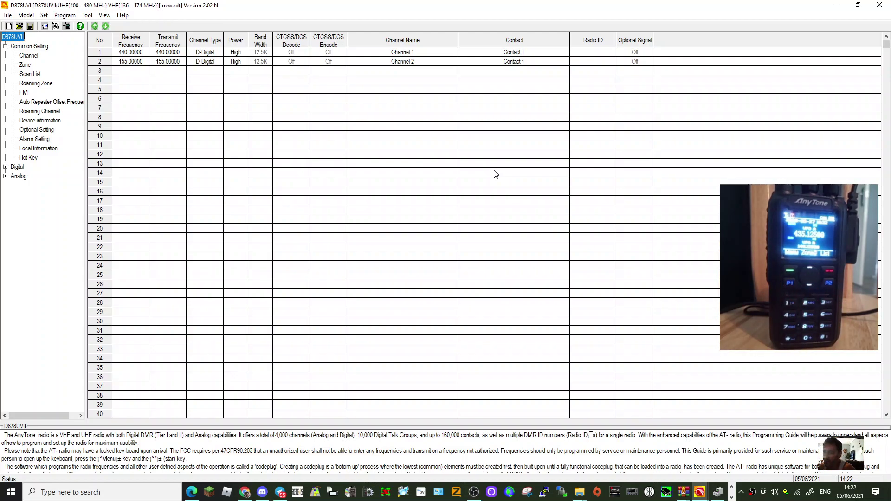
left_click(475, 494)
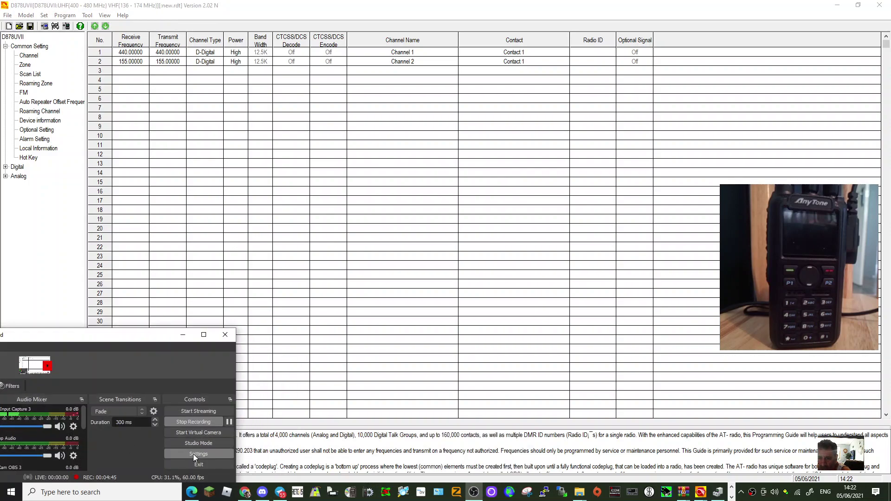
- Switch to BridgeCom's AnyTone 878UVII Plus Firmware and Driver Versions page in Chrome
left_click(229, 422)
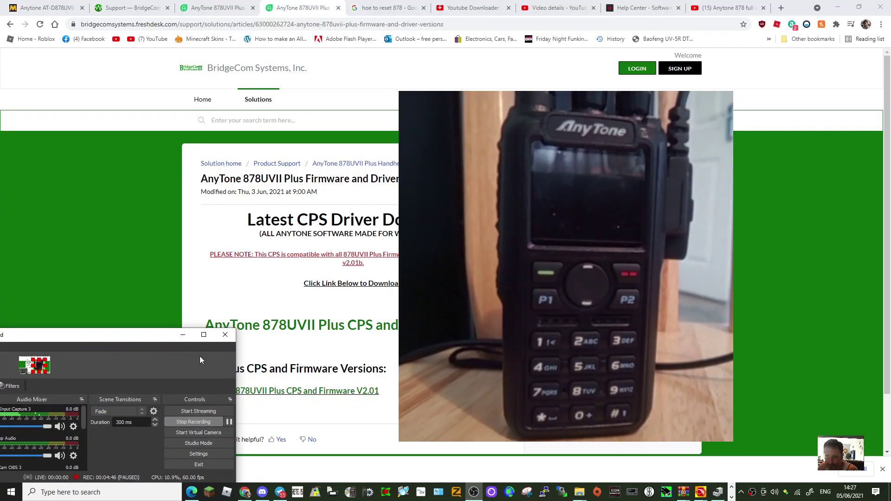
left_click(184, 335)
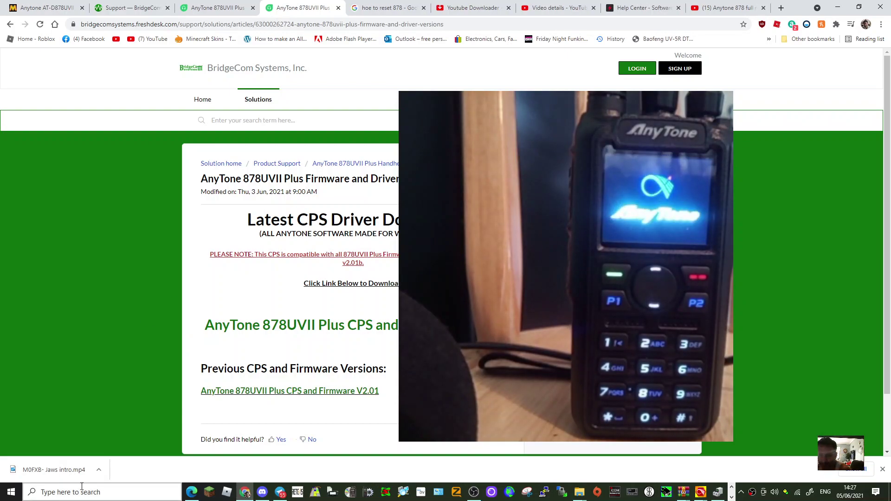
left_click(474, 492)
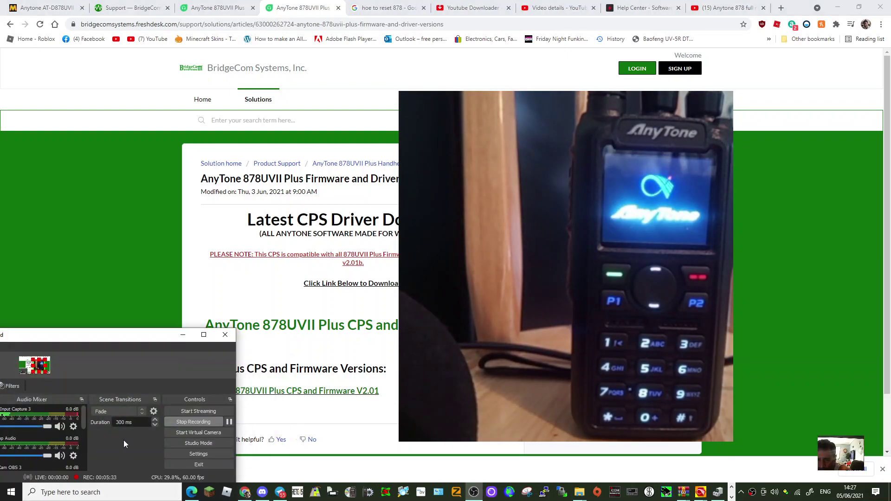
left_click(229, 422)
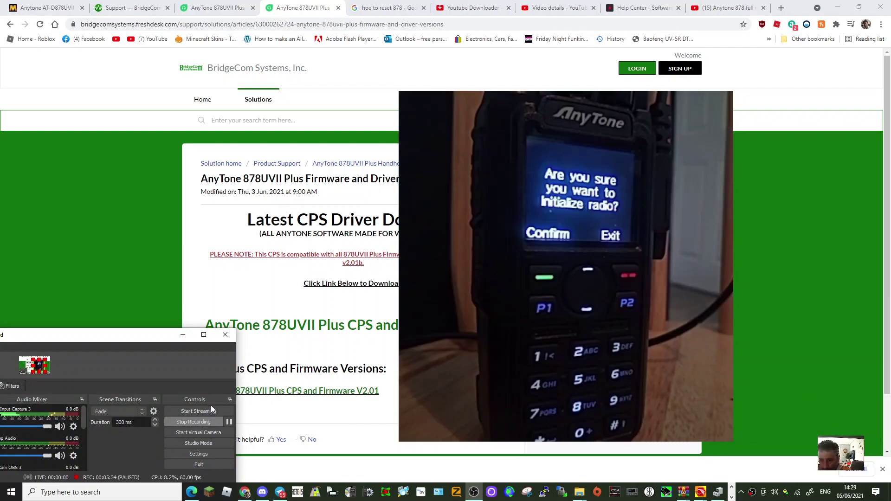
left_click(180, 335)
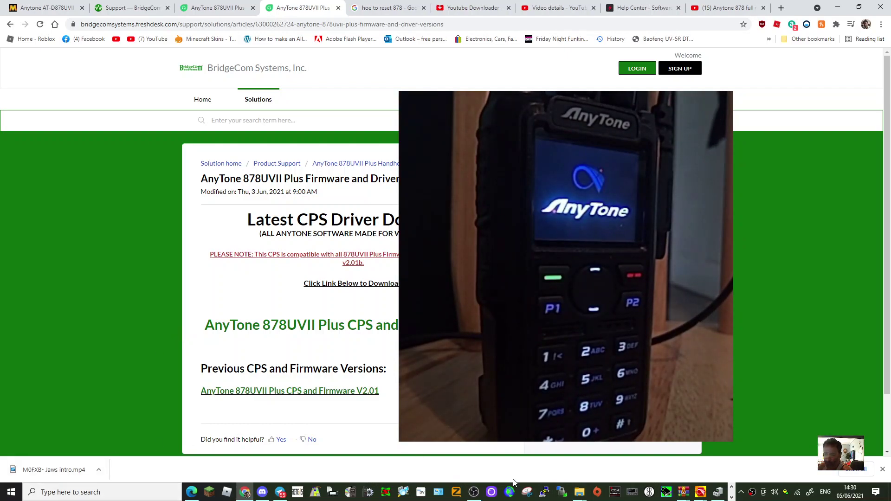
left_click(474, 491)
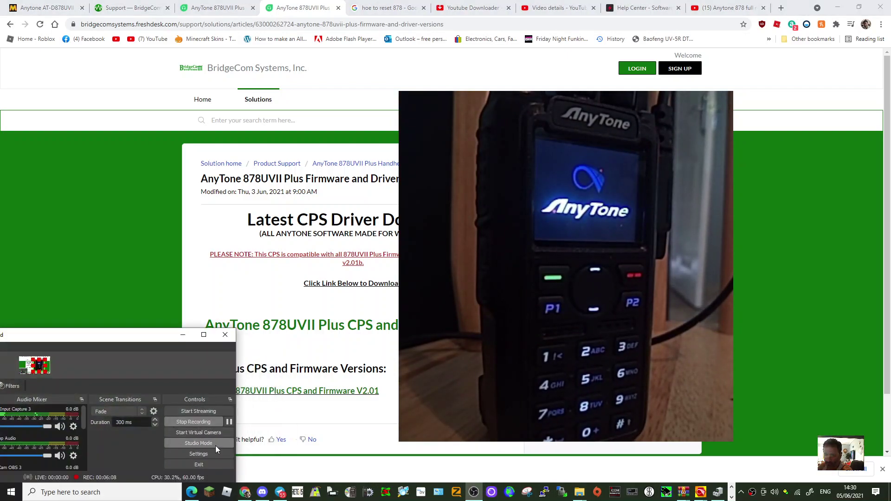